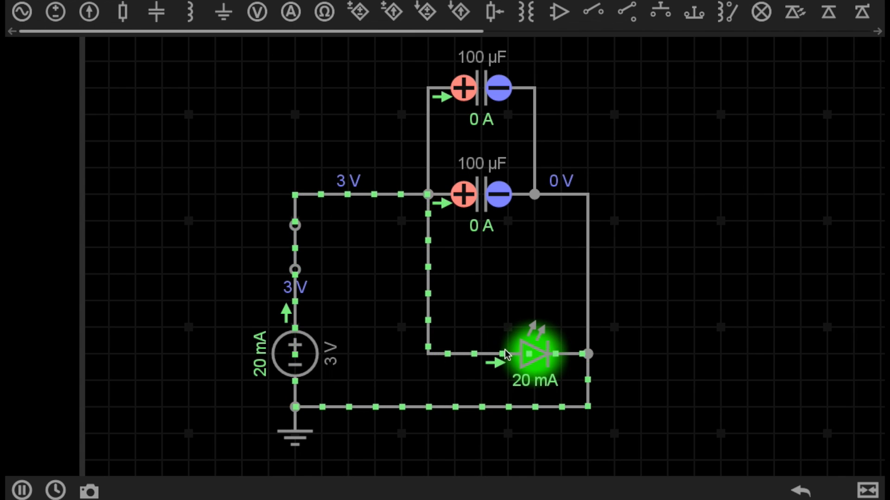
# Switch the parallel-capacitor circuit off and back on to watch its LED respond
pyautogui.click(295, 247)
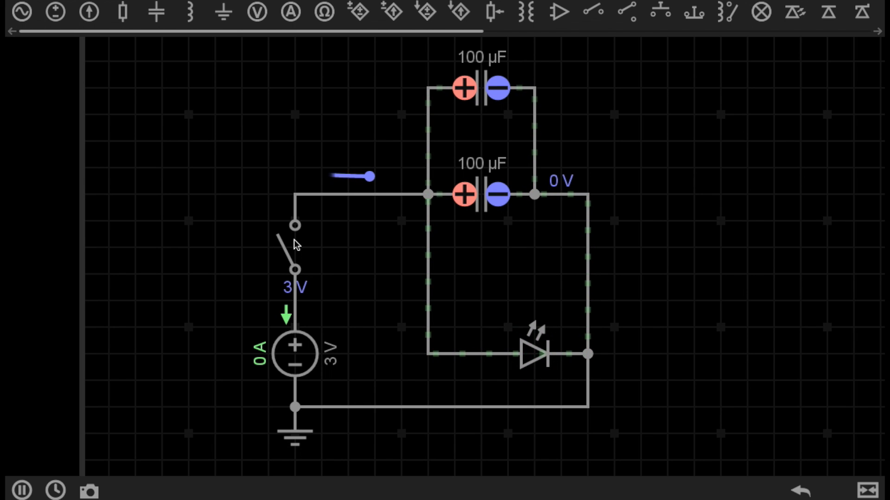
pyautogui.click(295, 244)
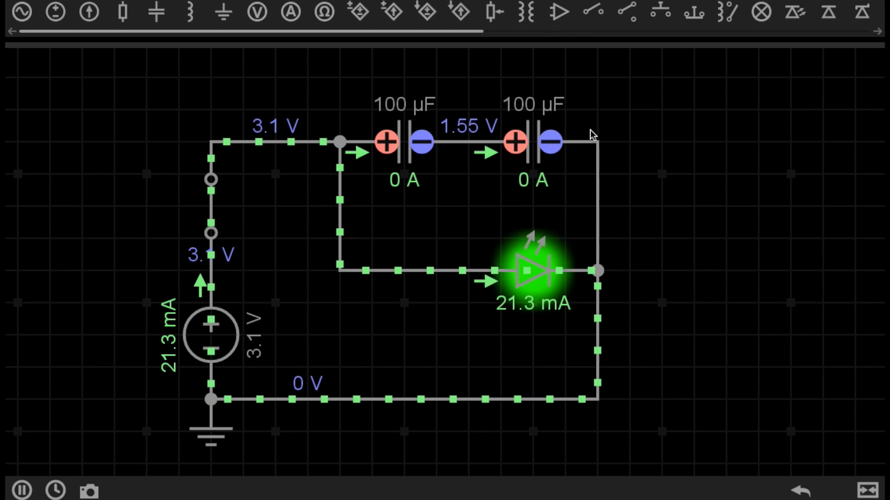
pyautogui.scroll(-5, 325, 143)
pyautogui.scroll(-5, 445, 250)
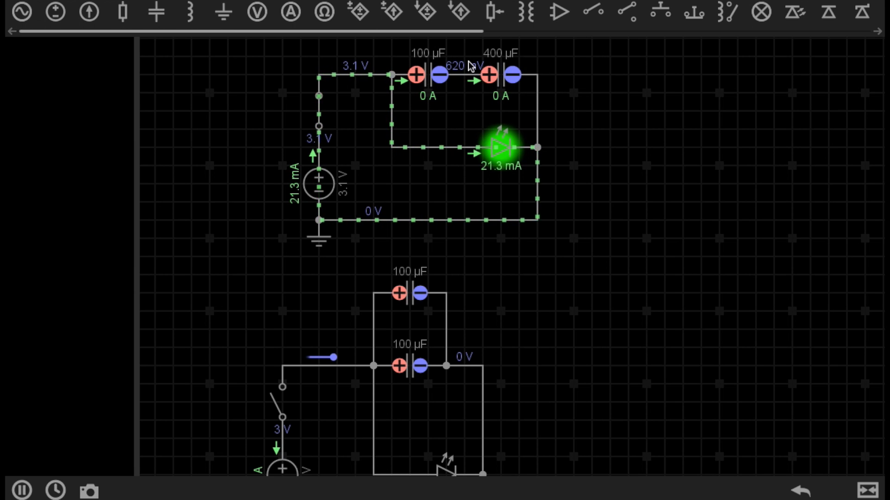
# Switch off the series and parallel capacitor circuits so both LEDs fade, then power both on again
pyautogui.moveTo(475, 306); pyautogui.dragTo(475, 289)
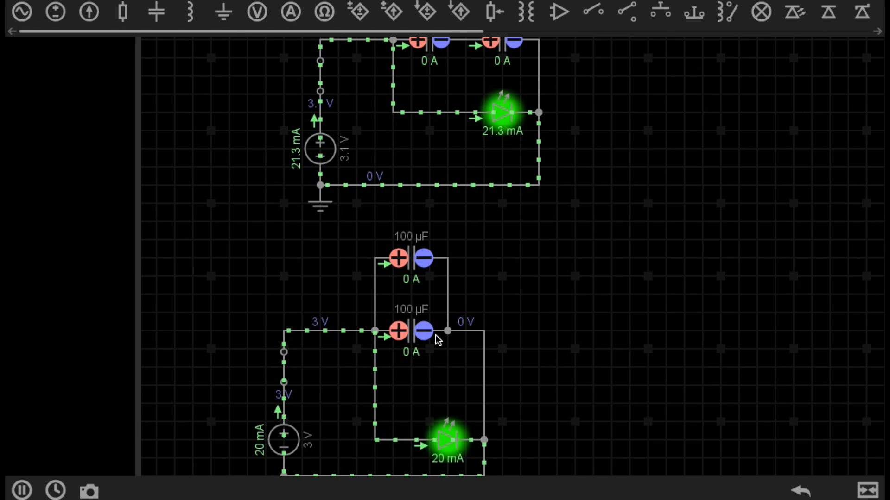
pyautogui.click(319, 77)
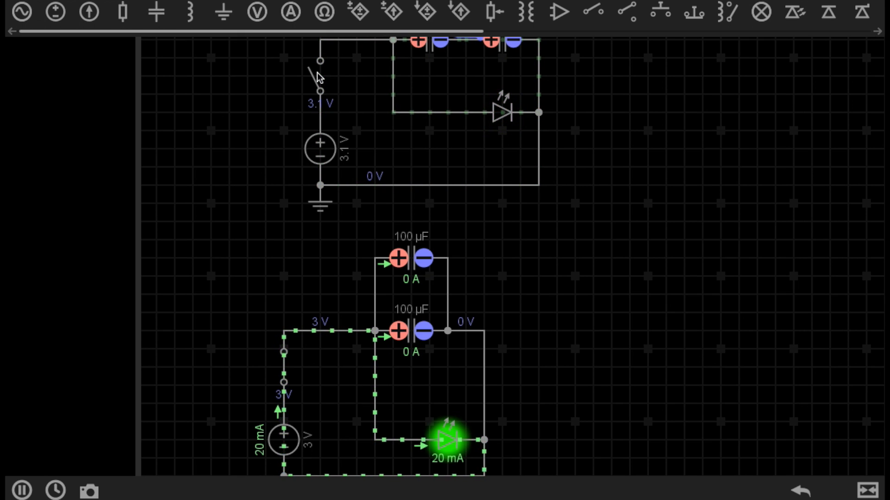
pyautogui.click(284, 368)
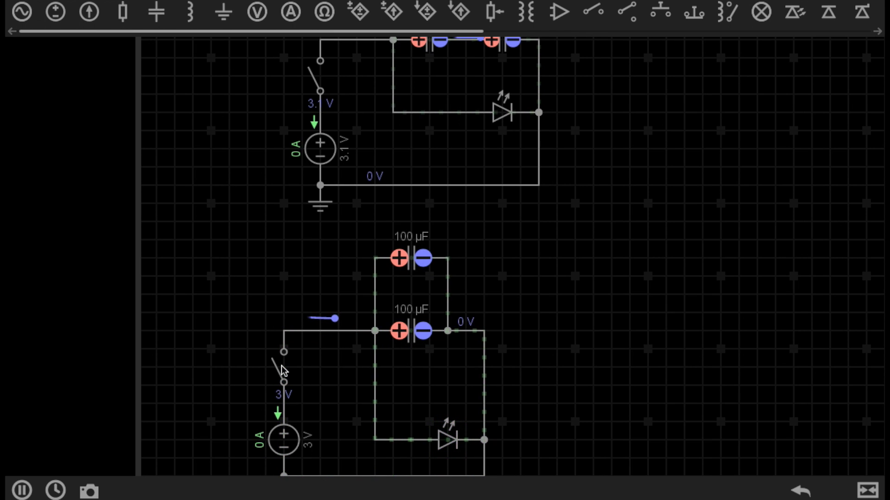
pyautogui.click(283, 372)
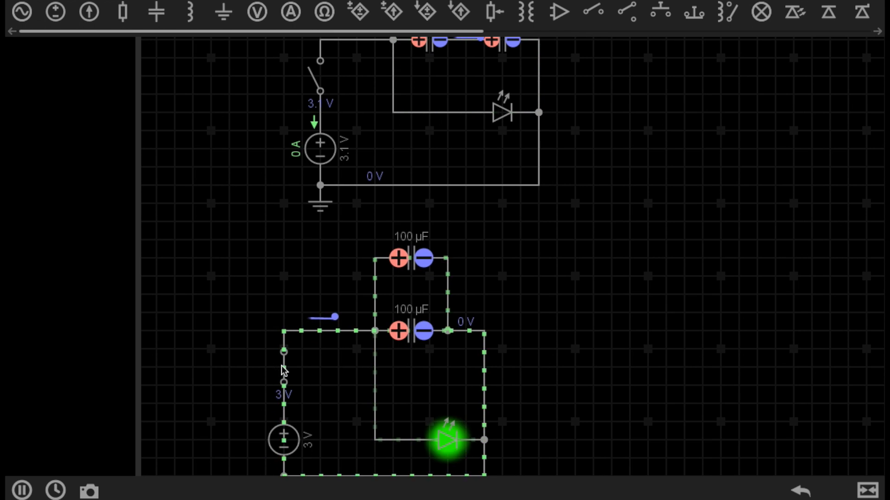
pyautogui.click(322, 85)
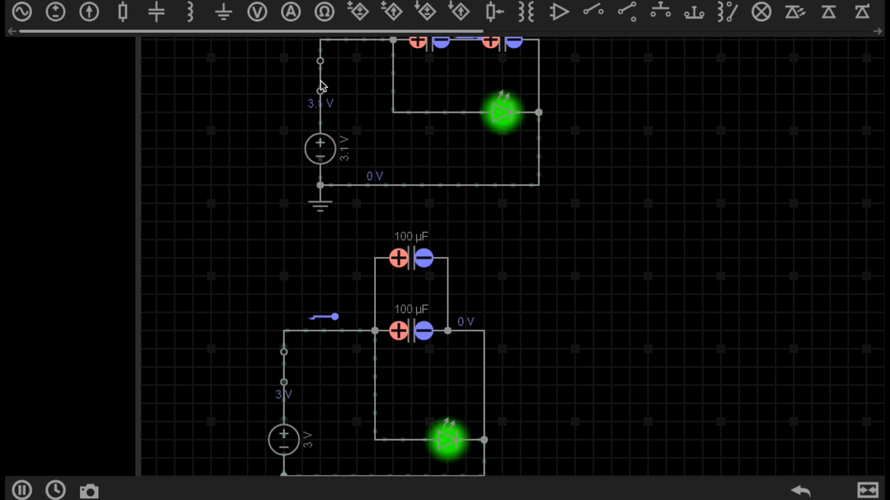